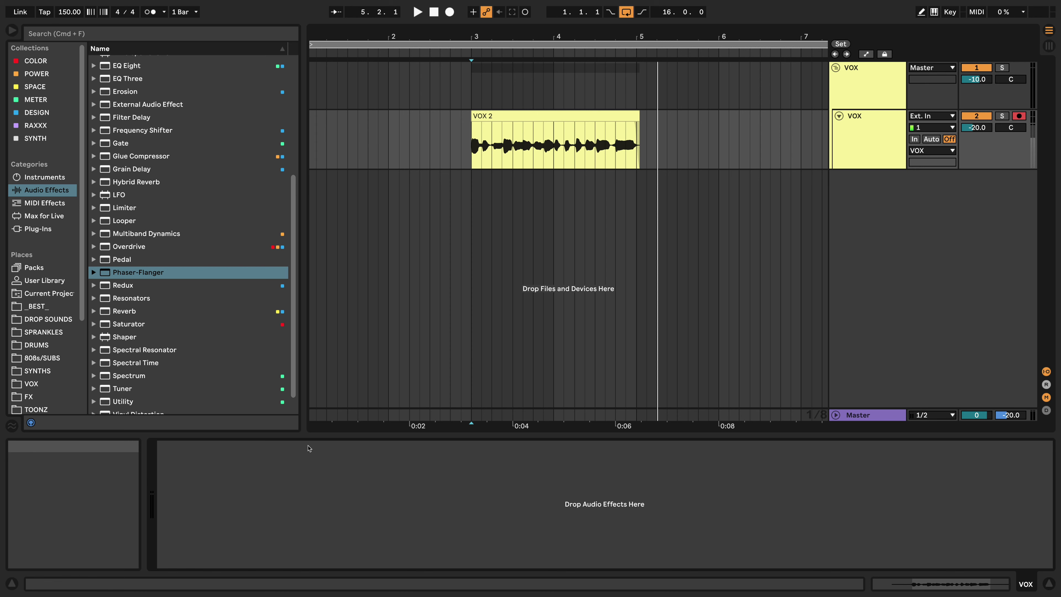
- Load the Phaser-Flanger onto the VOX track and switch it to Flanger mode
left_click(148, 273)
double_click(184, 276)
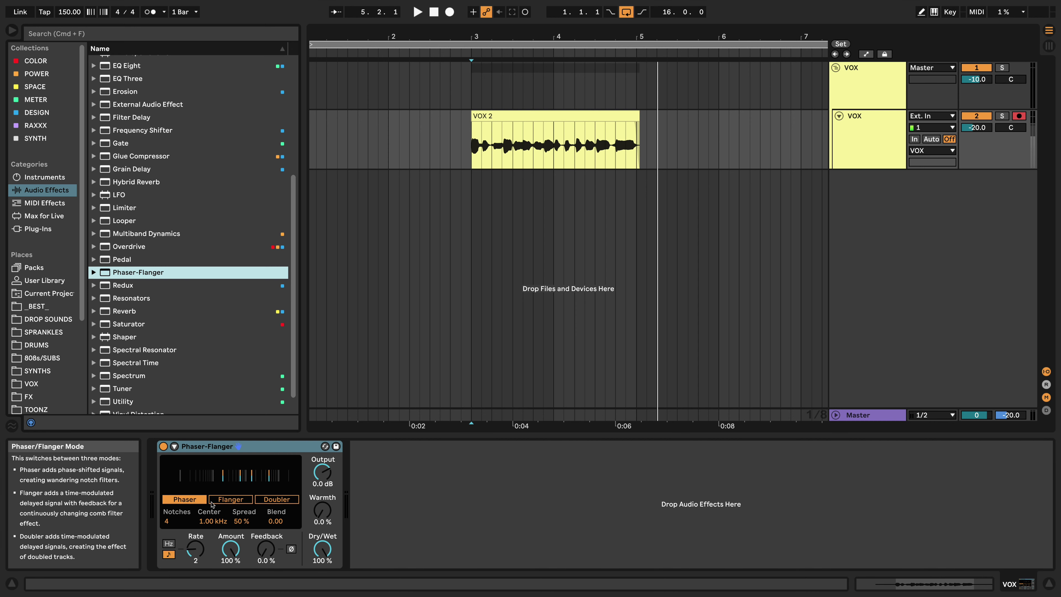
left_click(229, 499)
- Audition Doubler and Phaser modes during playback, then settle on Flanger at 2.50 ms
left_click(292, 499)
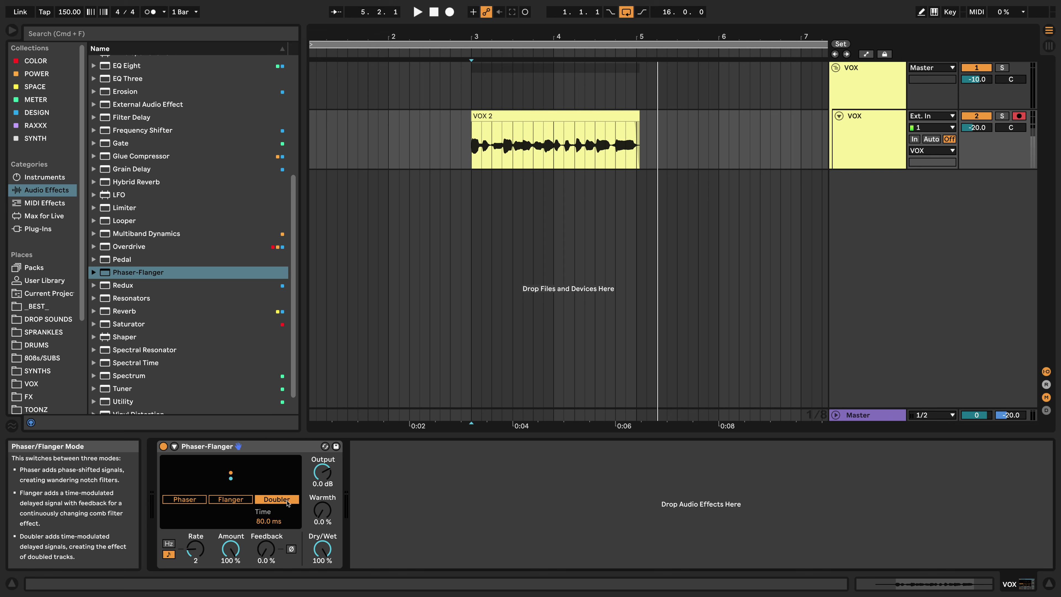
left_click(182, 504)
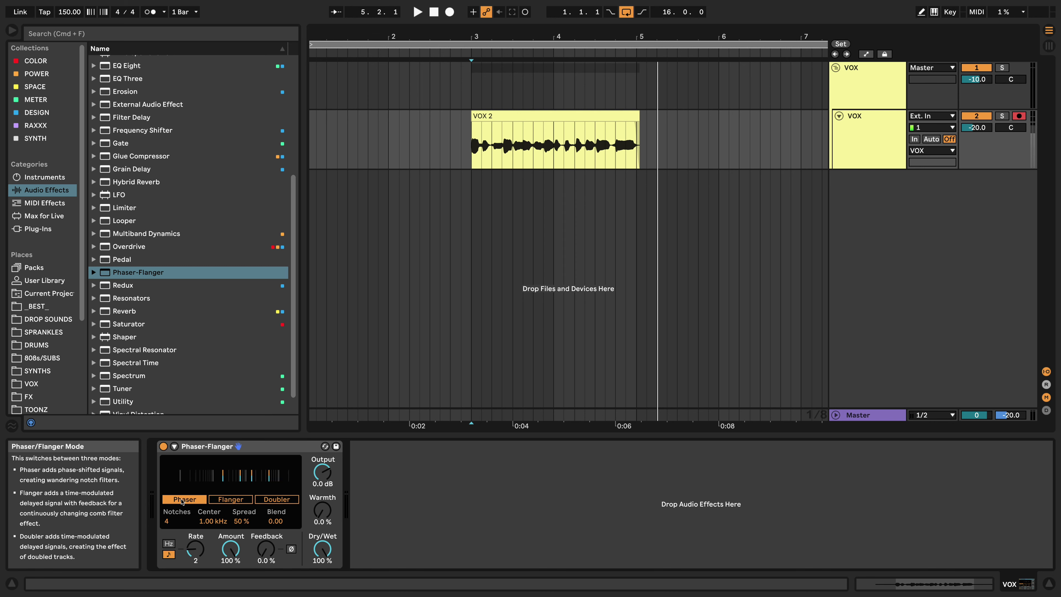
key("space")
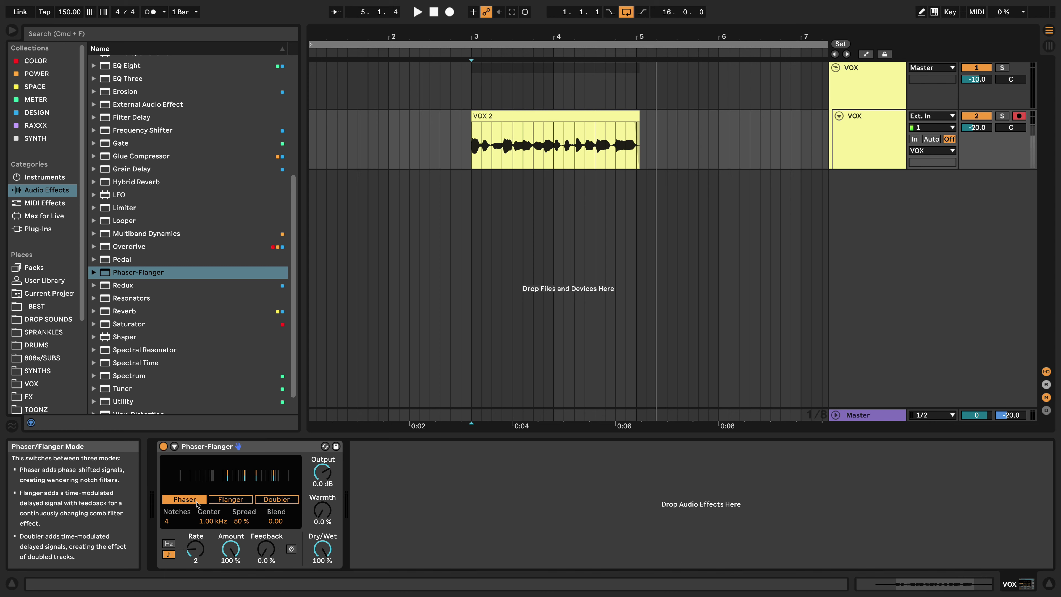
left_click(244, 500)
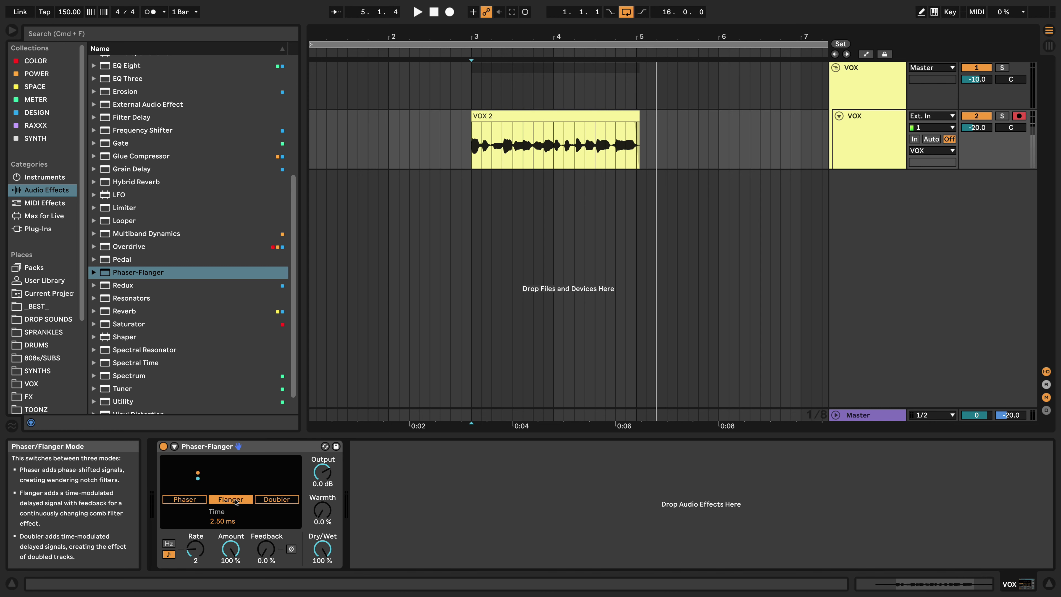
- Switch the Phaser-Flanger to Doubler mode (80.0 ms delay) and play the vocal
left_click(270, 498)
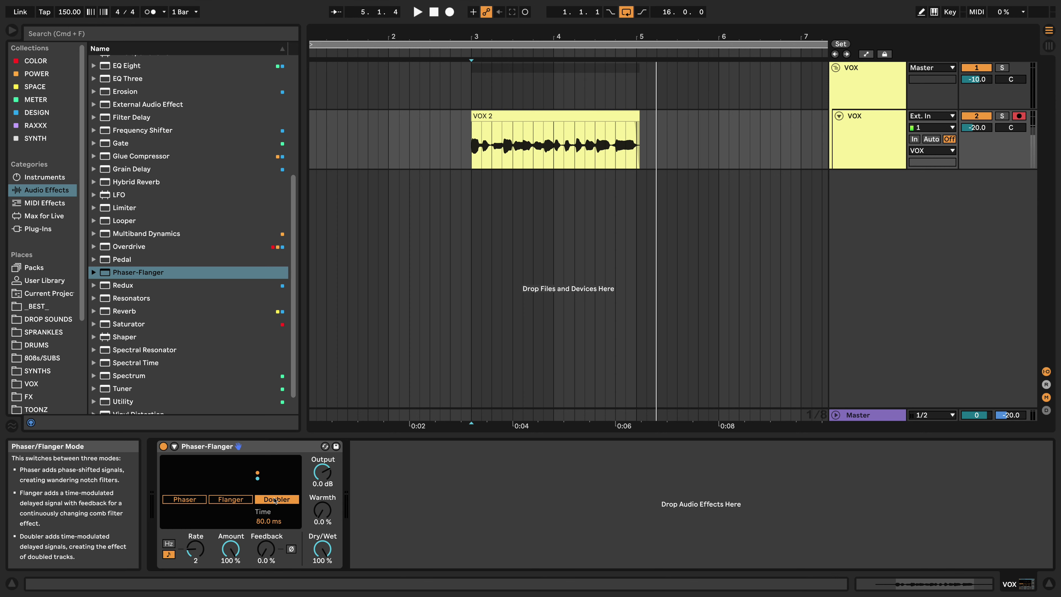
key("space")
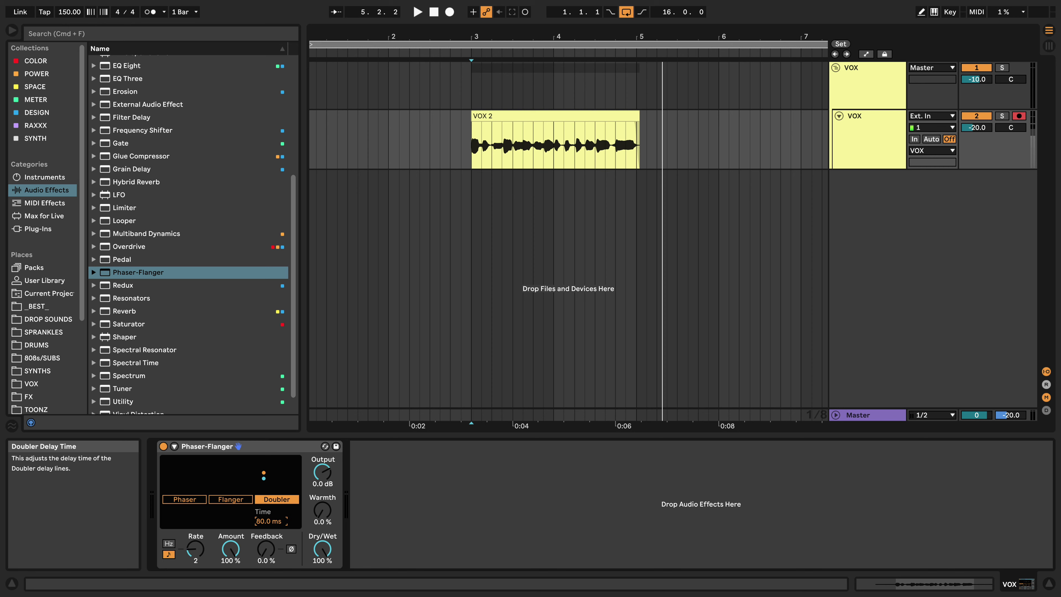
- Lower the Doubler delay time from 80.0 ms to 22.0 ms while the vocal plays
key("space")
left_click_drag(269, 521, 268, 552)
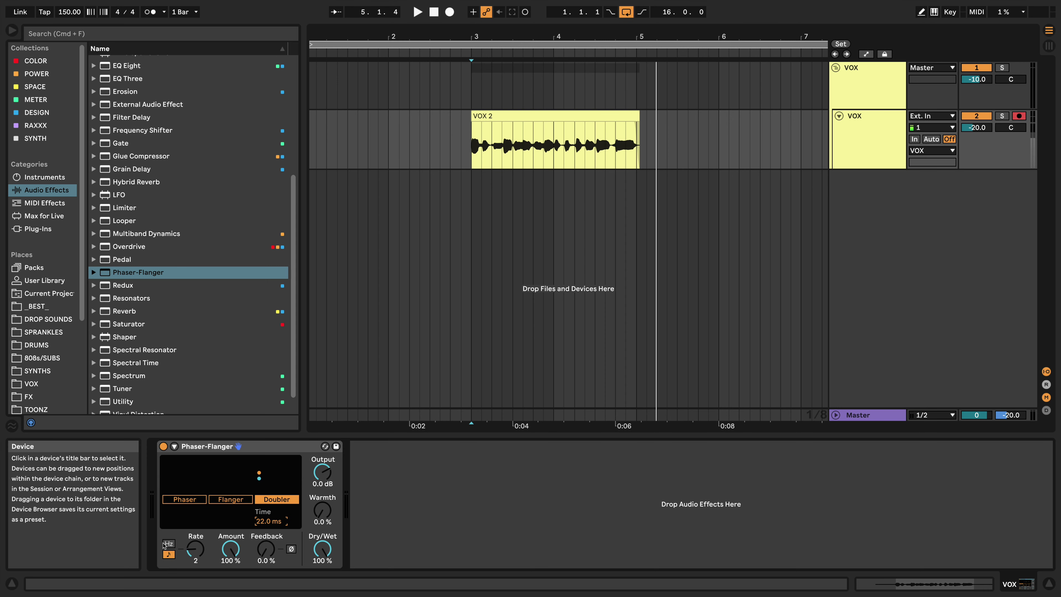
- Set the LFO rate to free-running Hz and bring Freq down to 0.52 Hz during playback
left_click(169, 555)
left_click_drag(187, 558, 187, 523)
key("space")
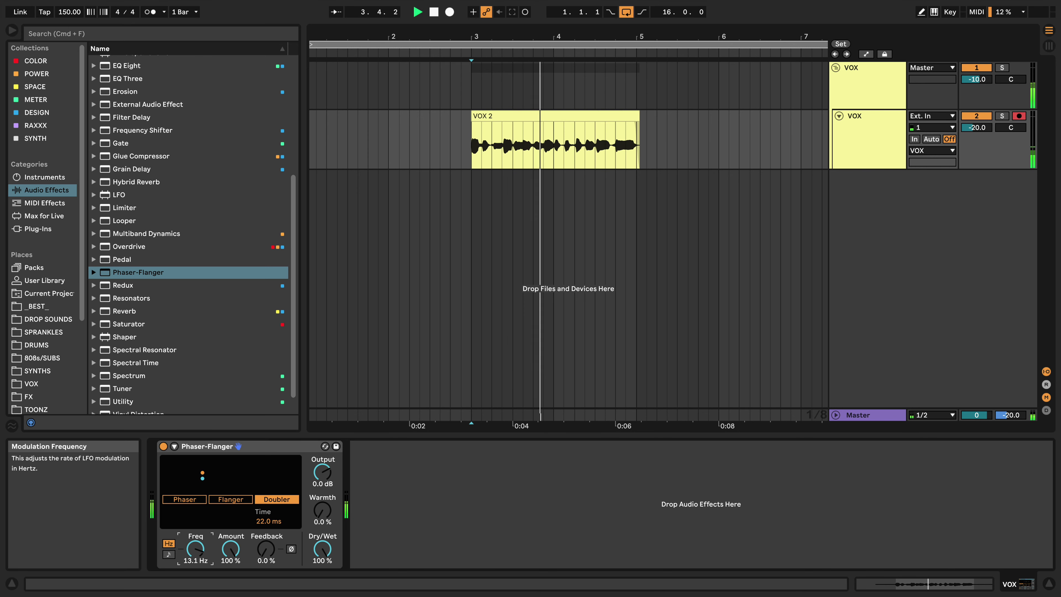
key("Down")
key("Down")
key("Down")
key("Down")
key("Down")
key("Down")
key("Down")
key("Down")
key("Down")
key("Down")
key("Down")
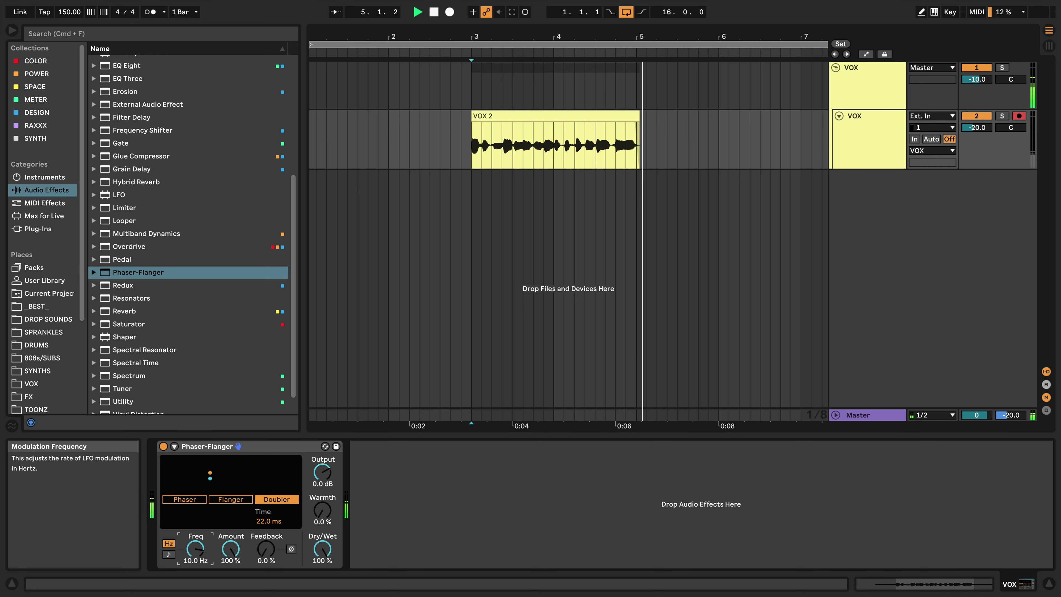
key("Down")
key("Down")
key("Down")
key("Down")
key("Down")
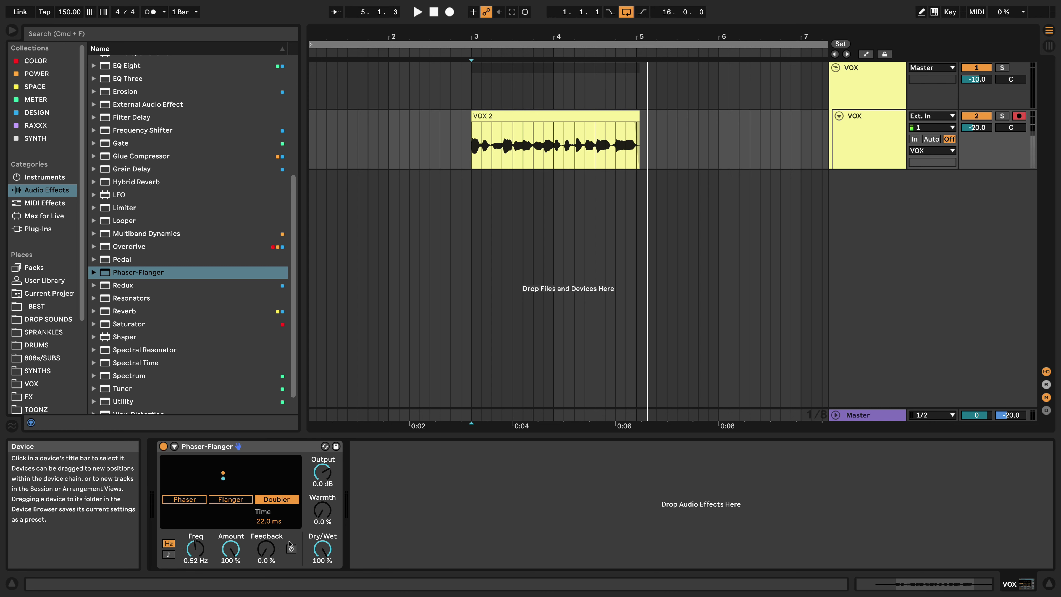
left_click_drag(272, 549, 273, 515)
key("space")
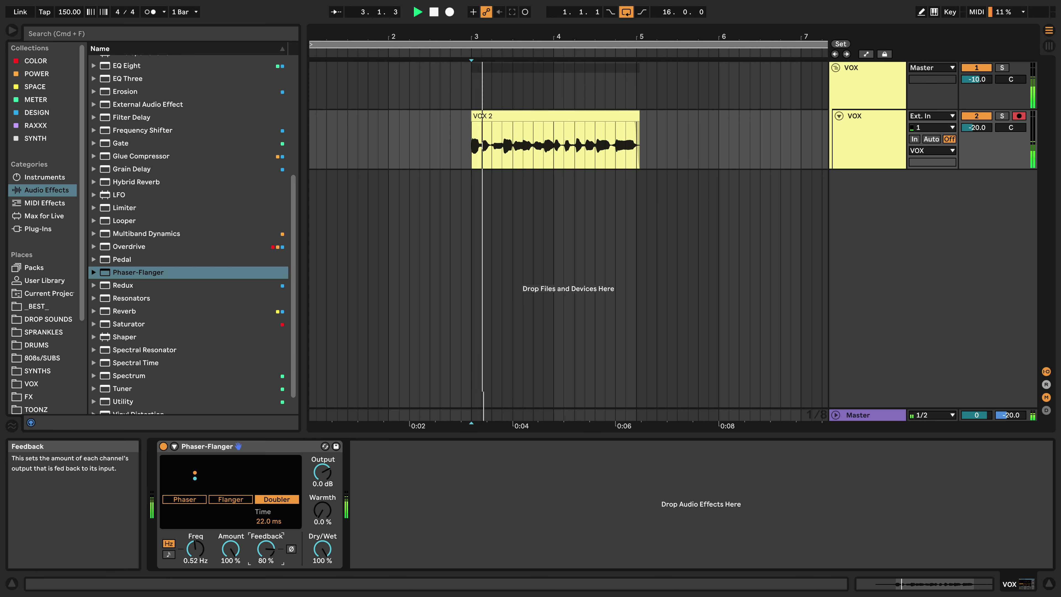
left_click_drag(266, 549, 266, 541)
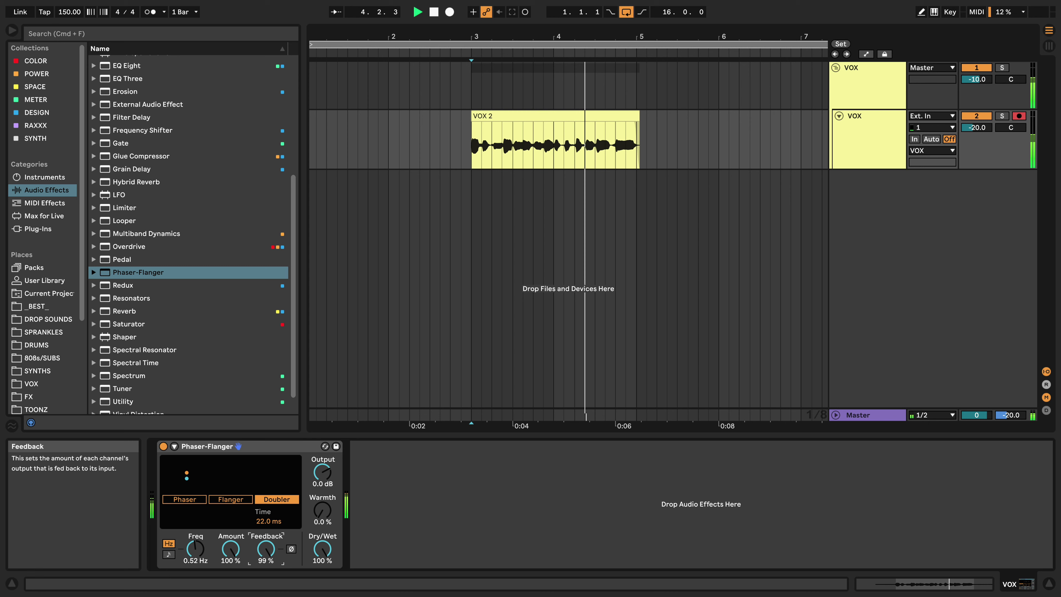
key("space")
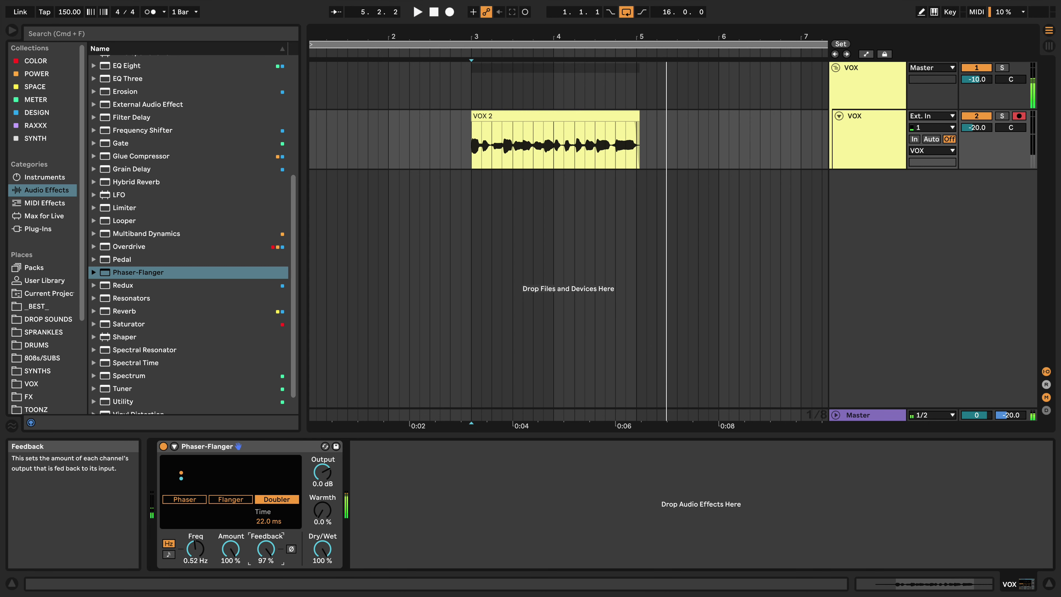
mouse_move(274, 549)
left_mouse_down()
mouse_move(273, 571)
mouse_move(274, 543)
left_mouse_up()
key("space")
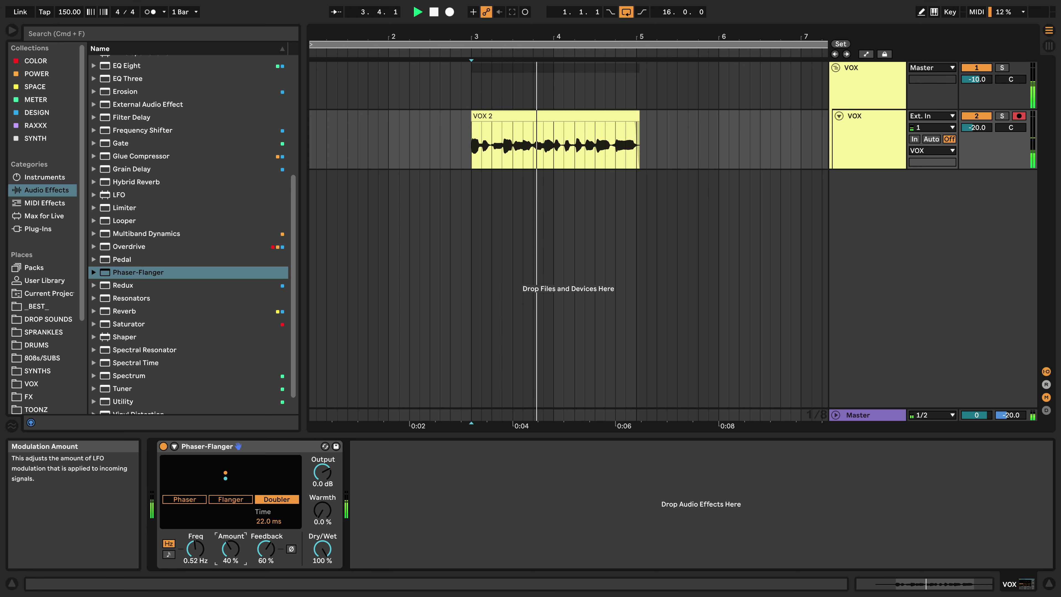
left_click_drag(230, 549, 266, 572)
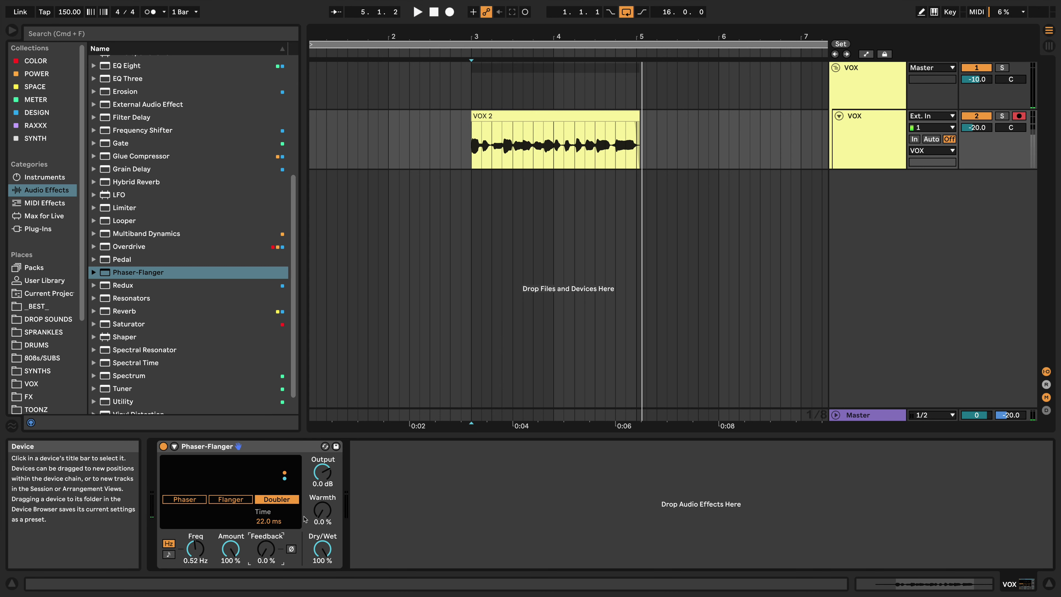
left_click_drag(322, 510, 322, 468)
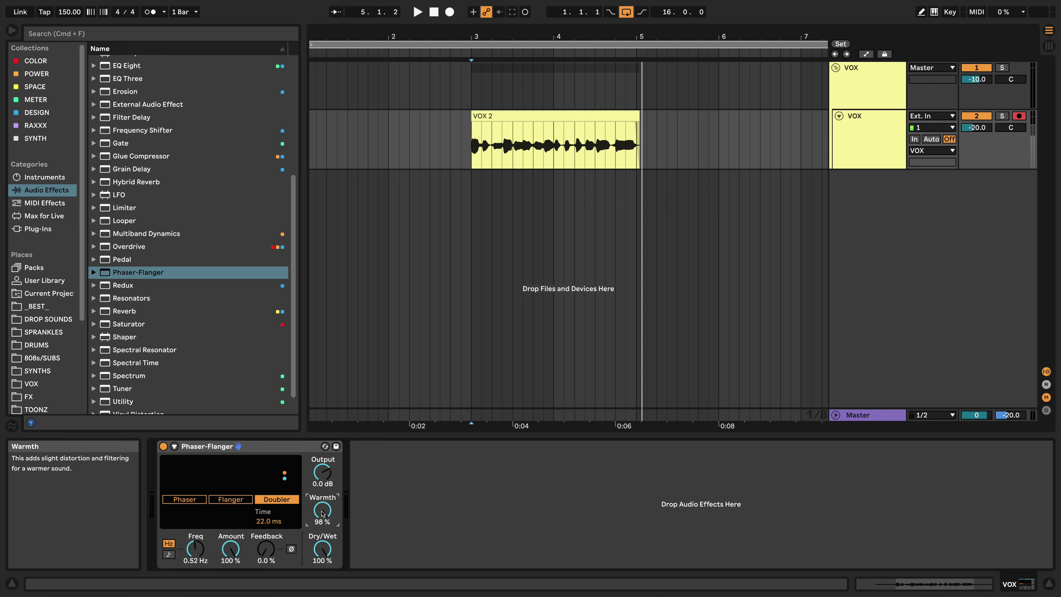
key("super+z")
key("super+shift+z")
key("super+z")
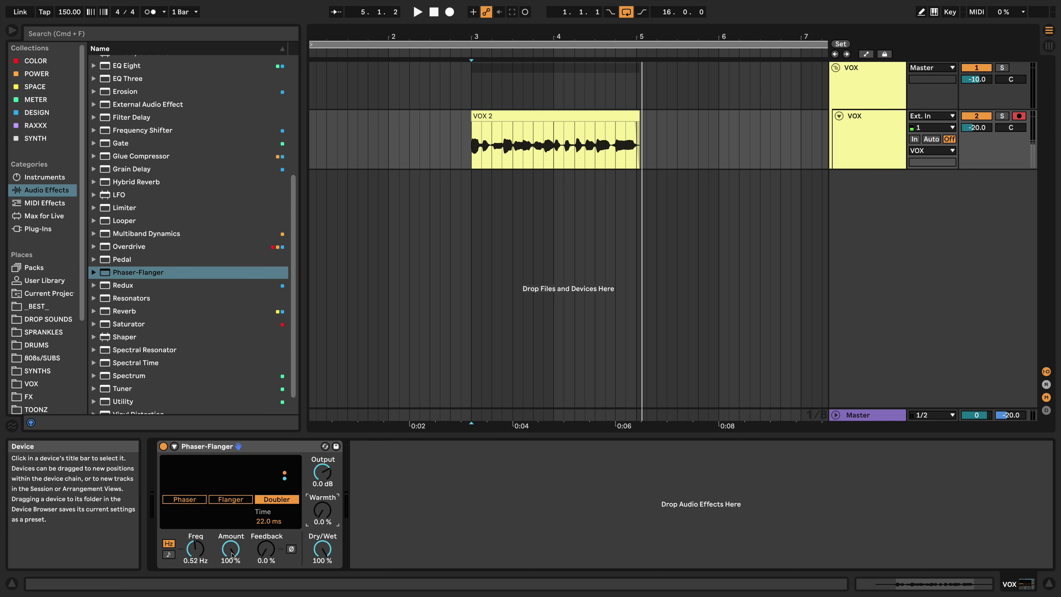
left_click(271, 451)
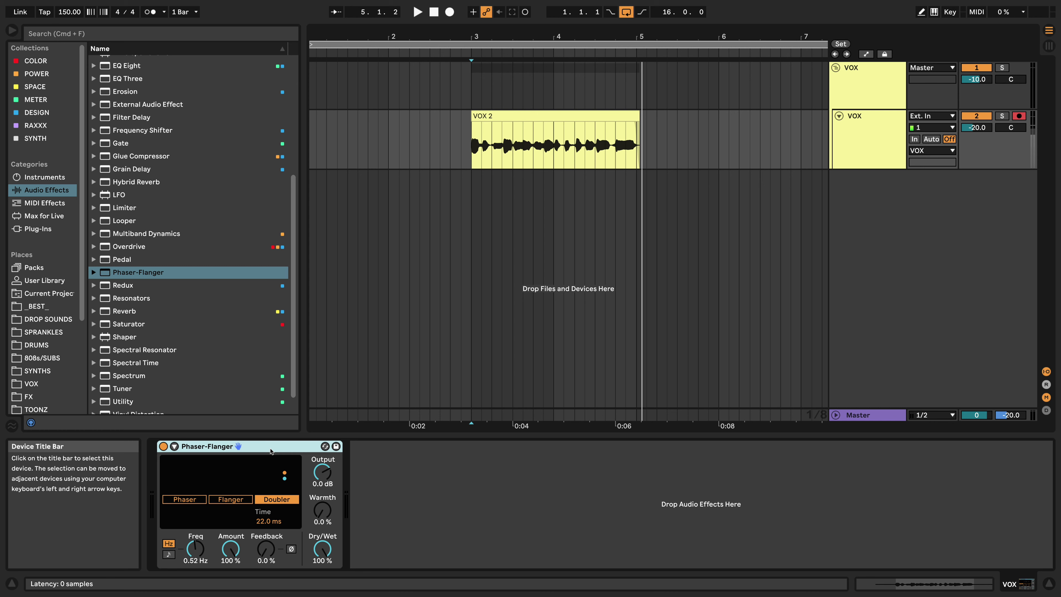